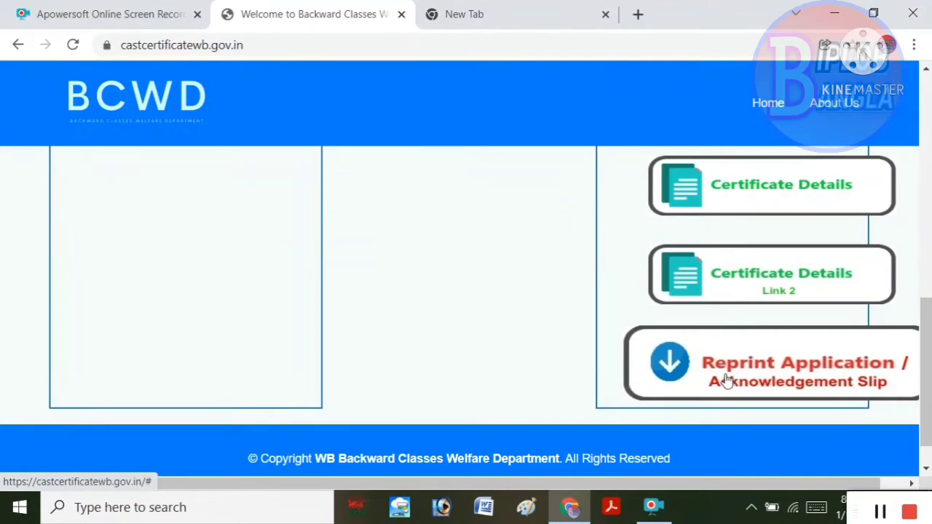
# Open the SC/ST/OBC application form and set the district to MALDAH and the sub-division to MALDAH(SADAR).
pyautogui.scroll(6, 726, 381)
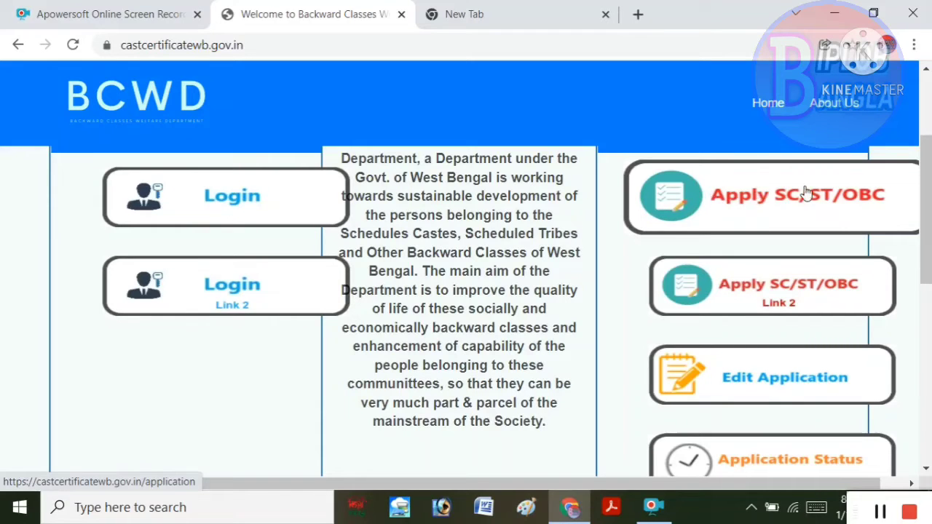
pyautogui.click(776, 201)
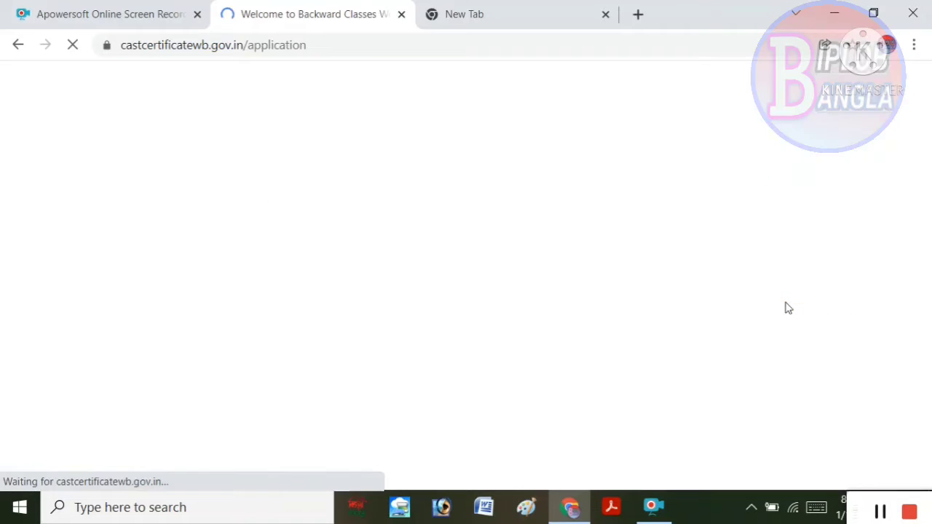
pyautogui.click(553, 199)
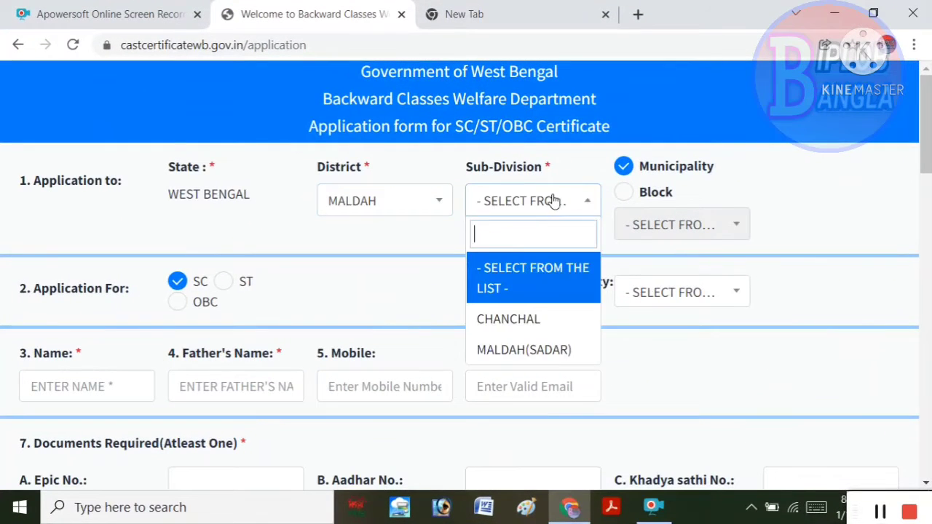
pyautogui.click(522, 348)
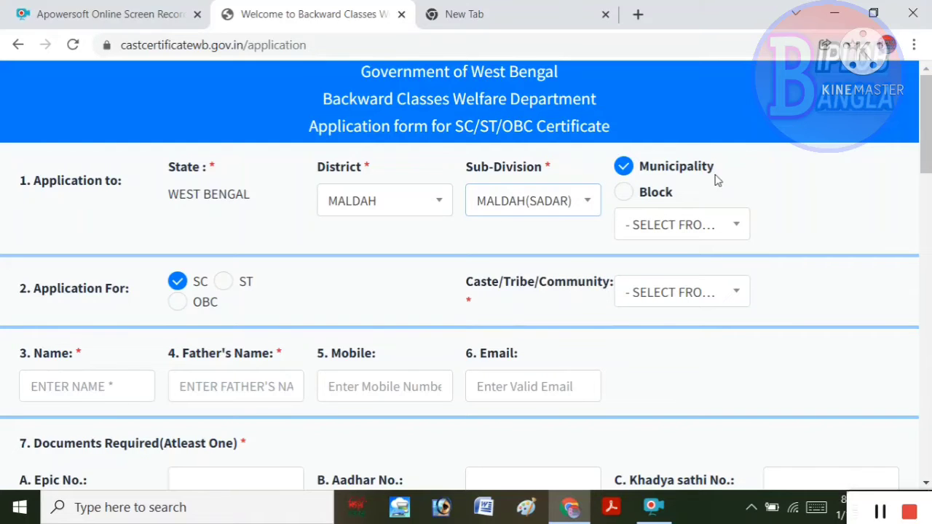
# Switch the application area from Municipality to Block and choose MANIKCHAK as the block.
pyautogui.click(624, 194)
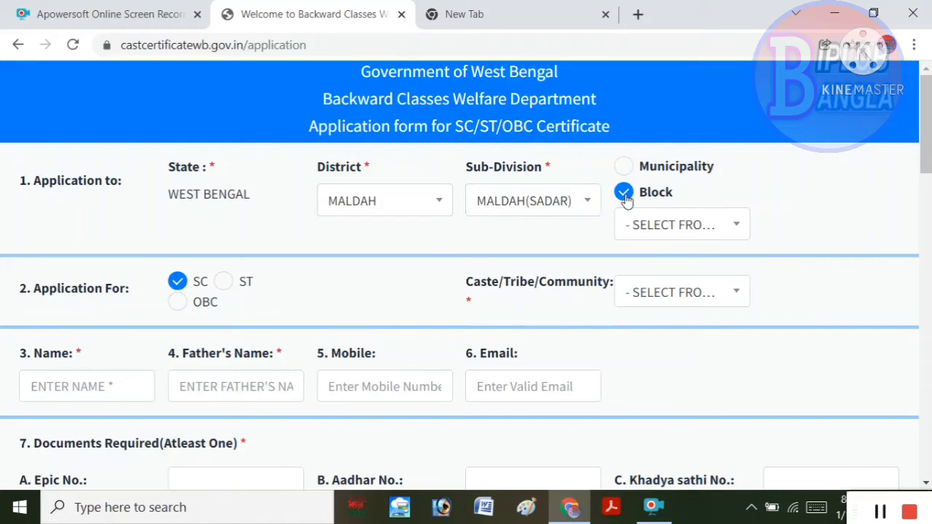
pyautogui.click(707, 225)
pyautogui.scroll(-3, 677, 412)
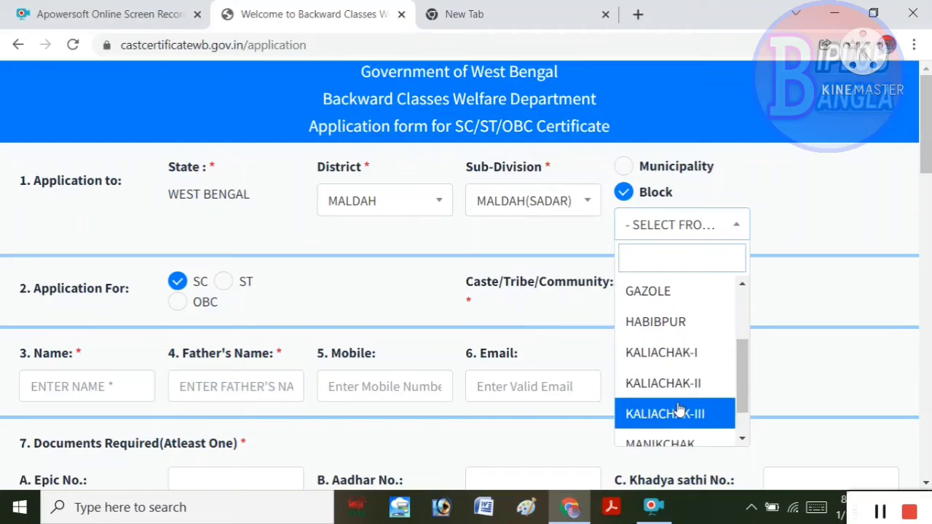
pyautogui.click(680, 406)
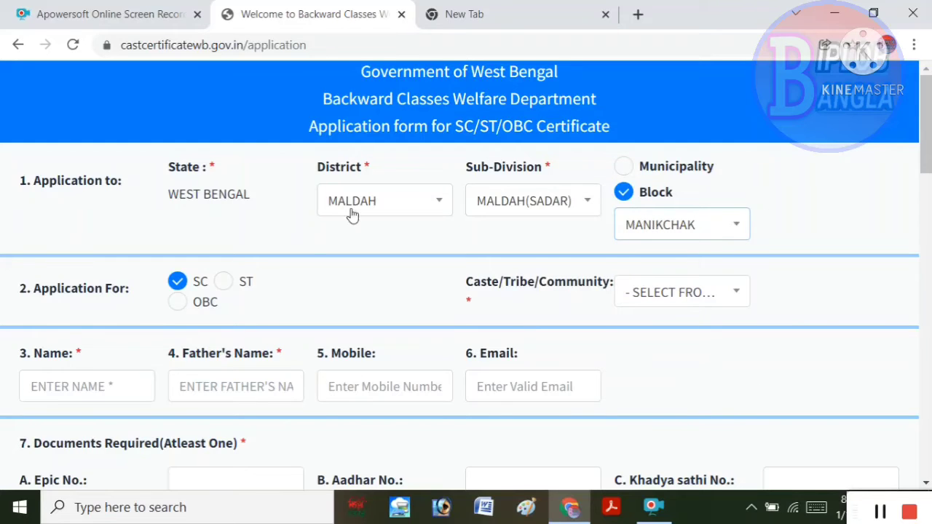
# Set the application to OBC with the OBC-B category, and look at the caste/tribe/community options without choosing one.
pyautogui.scroll(-1, 320, 233)
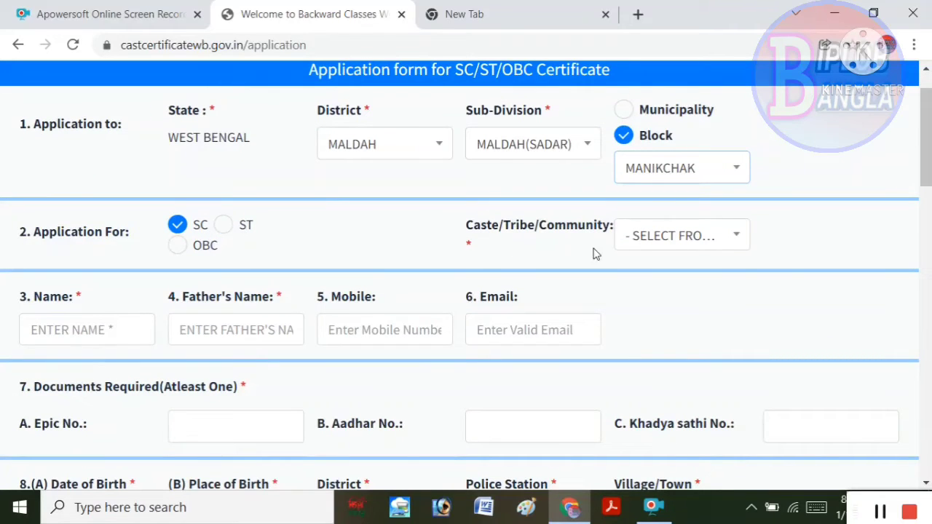
pyautogui.click(178, 250)
pyautogui.click(385, 235)
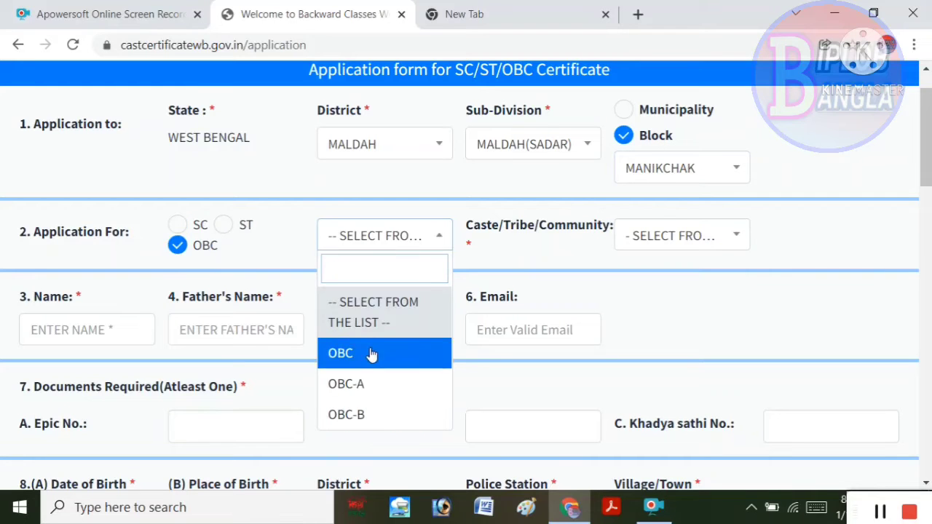
pyautogui.click(375, 410)
pyautogui.click(676, 237)
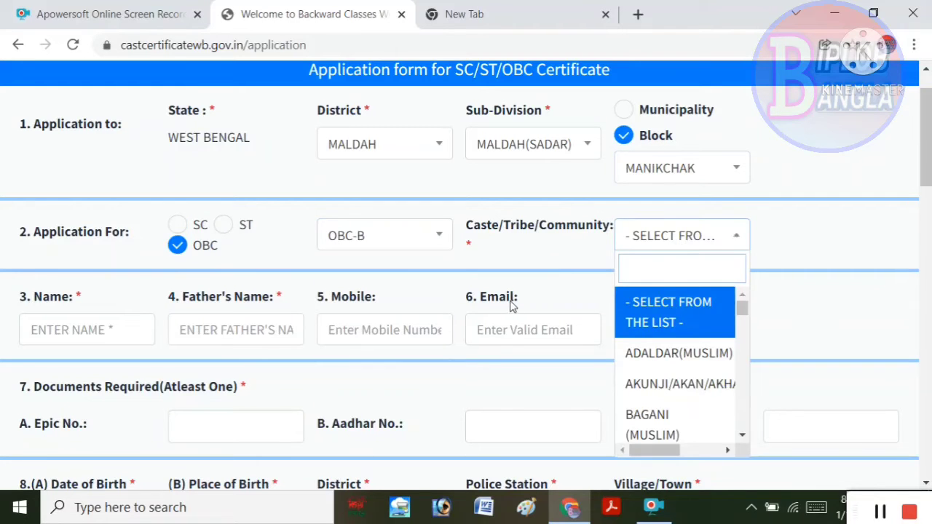
pyautogui.click(566, 264)
# Review the applicant name and contact, required documents, birth details and present address fields of the form.
pyautogui.scroll(-2, 466, 266)
pyautogui.click(59, 207)
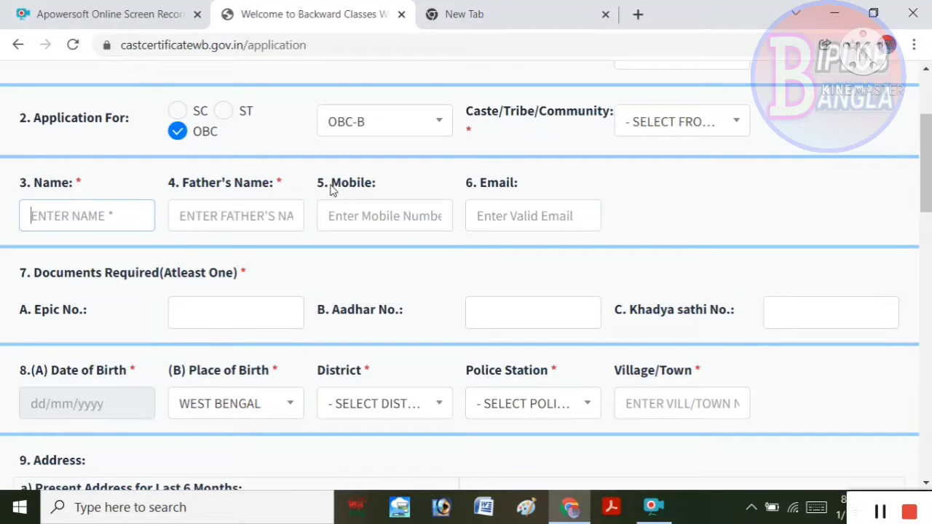
pyautogui.scroll(-1, 549, 217)
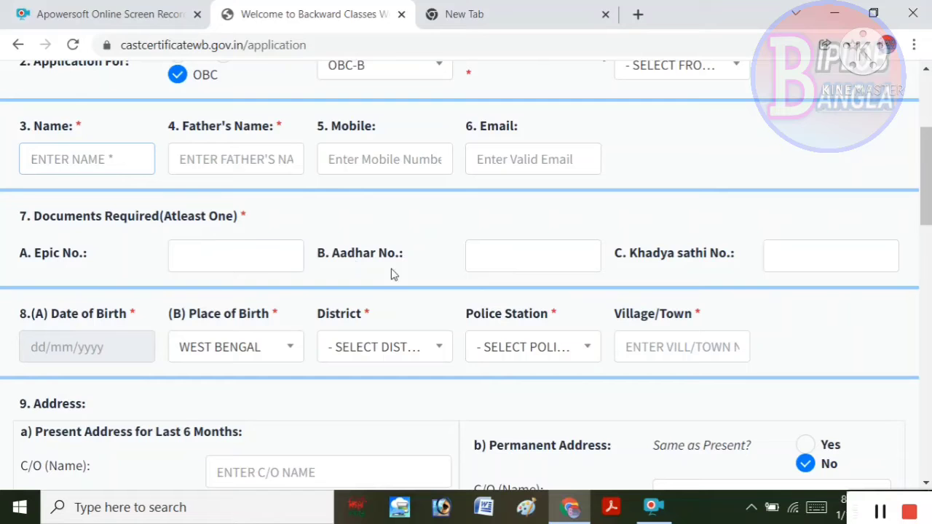
pyautogui.scroll(-2, 664, 262)
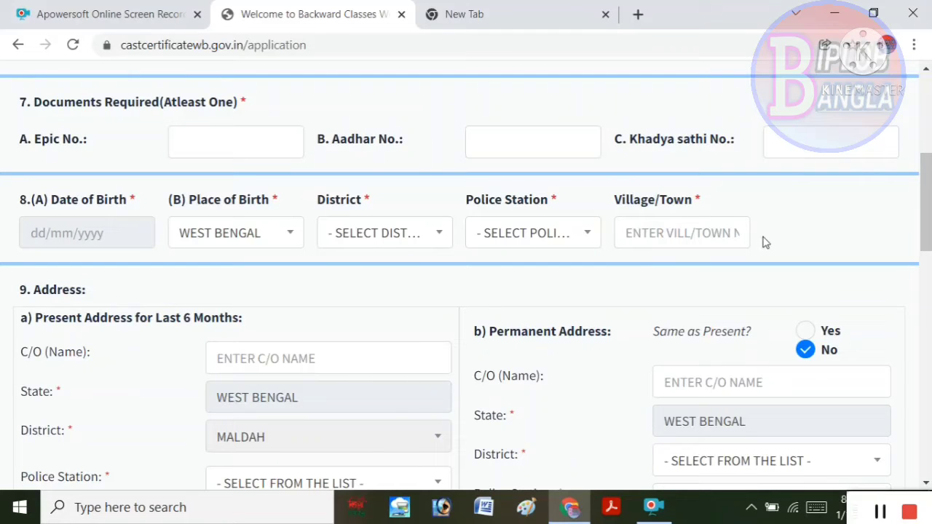
pyautogui.scroll(-2, 157, 279)
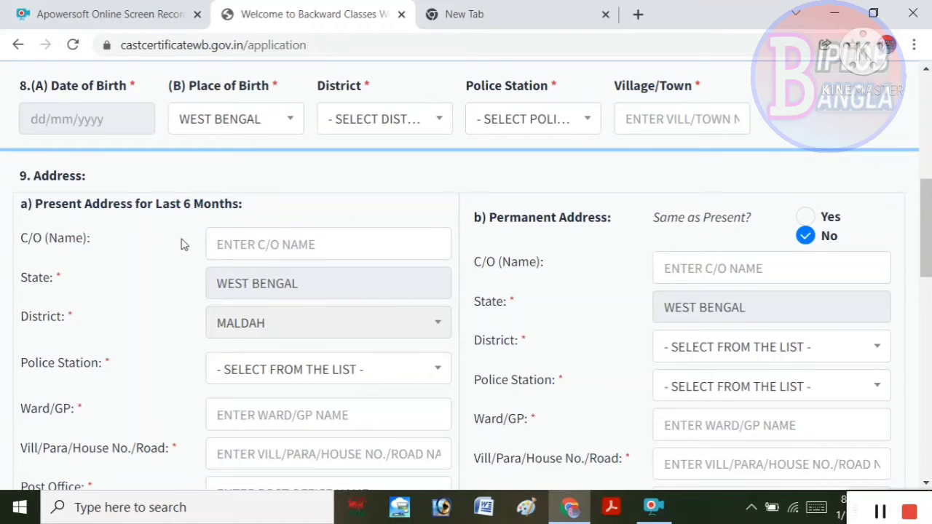
pyautogui.scroll(-1, 171, 245)
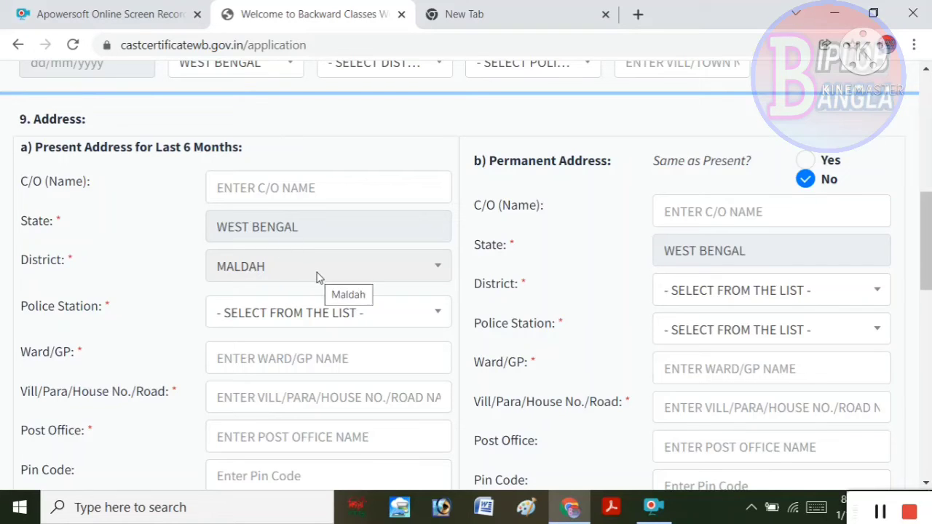
# Select MANIKCHAK as the police station in the present address and go to the Ward/GP field.
pyautogui.scroll(-1, 317, 277)
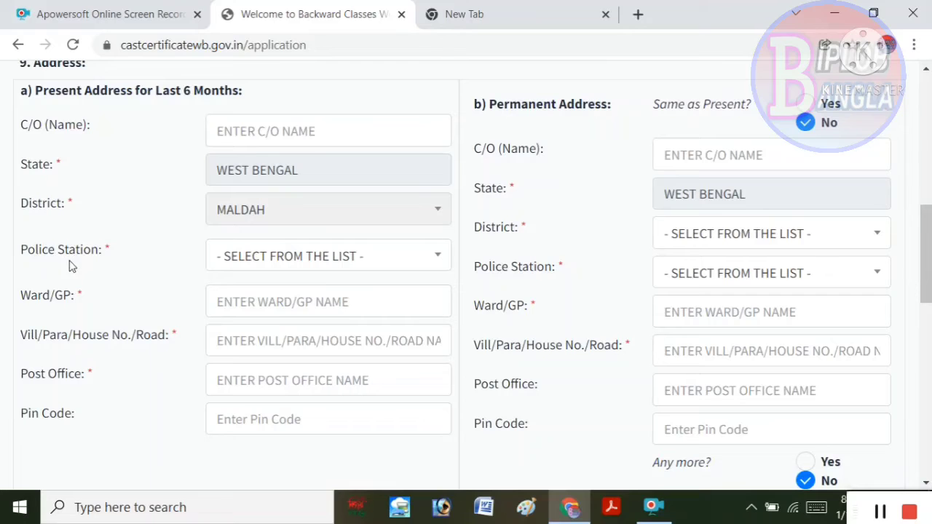
pyautogui.click(295, 262)
pyautogui.scroll(-2, 277, 400)
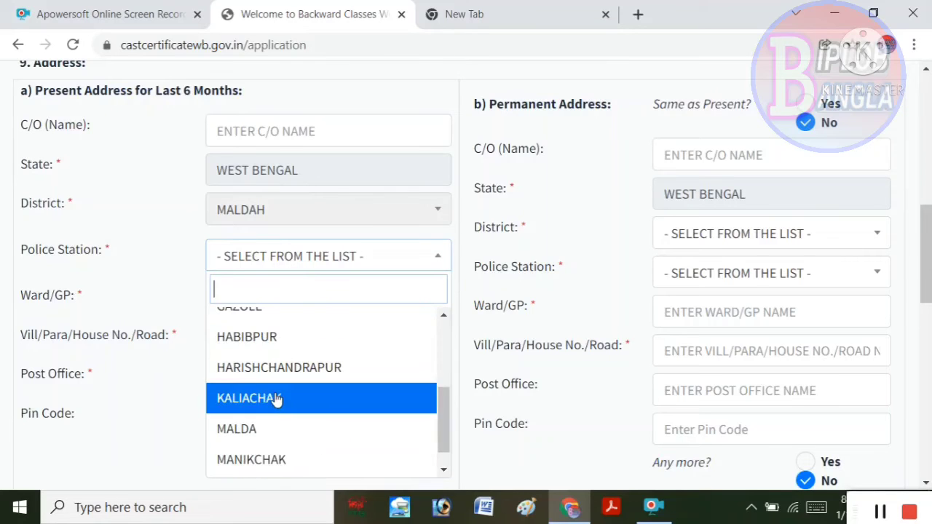
pyautogui.click(267, 460)
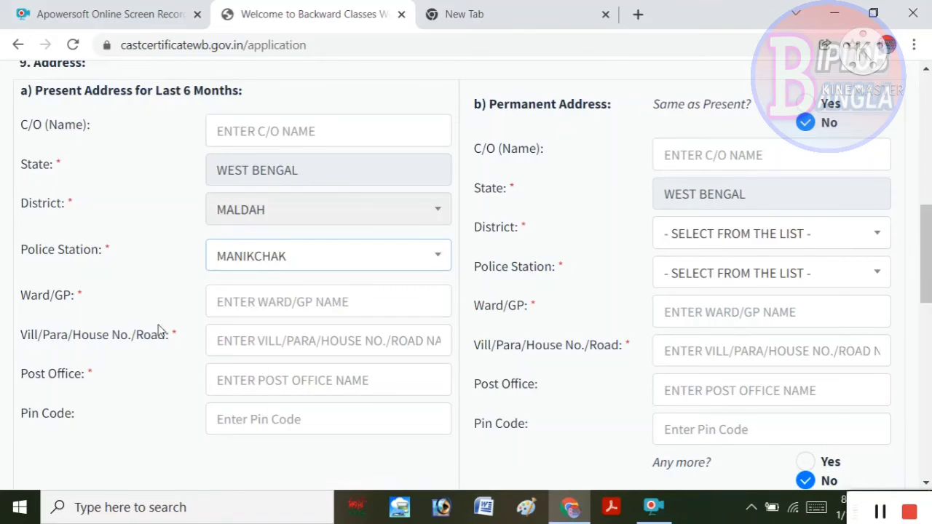
pyautogui.click(243, 308)
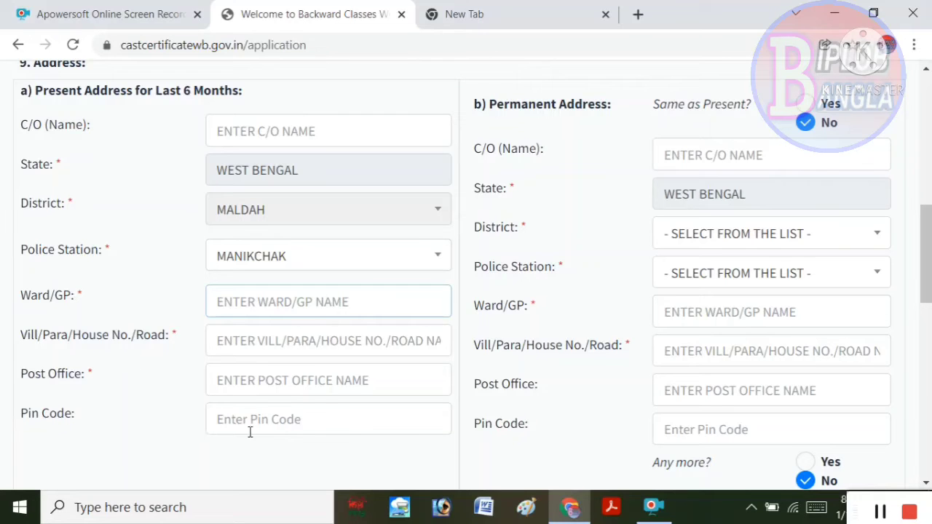
# Mark the permanent address as the same as the present address.
pyautogui.scroll(1, 634, 248)
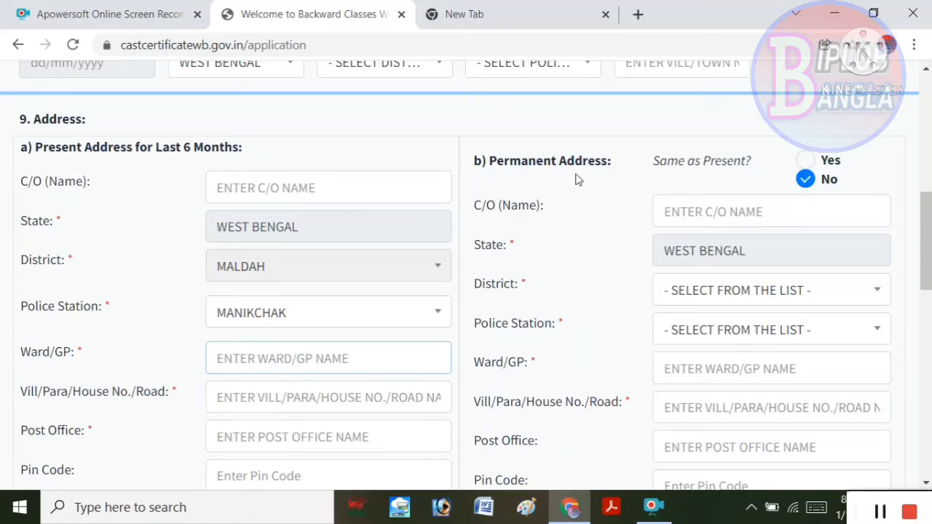
pyautogui.click(805, 161)
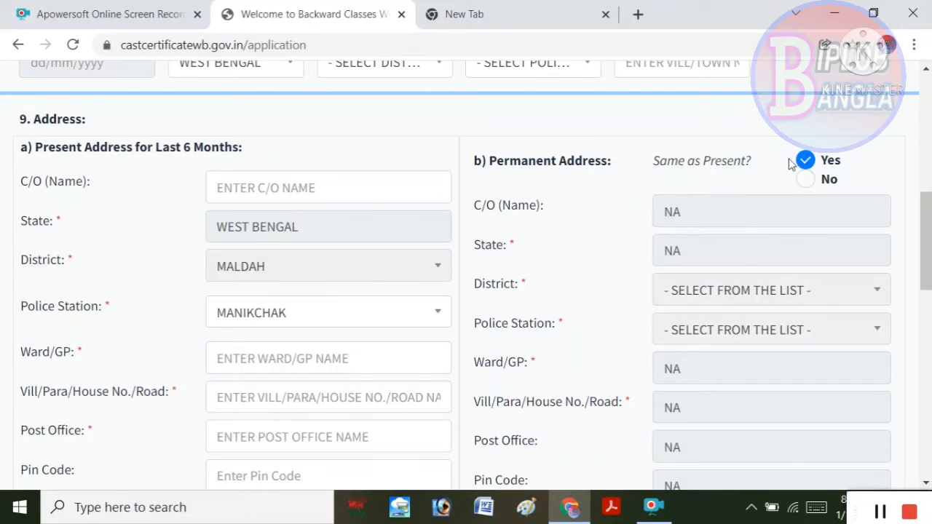
pyautogui.scroll(-1, 688, 341)
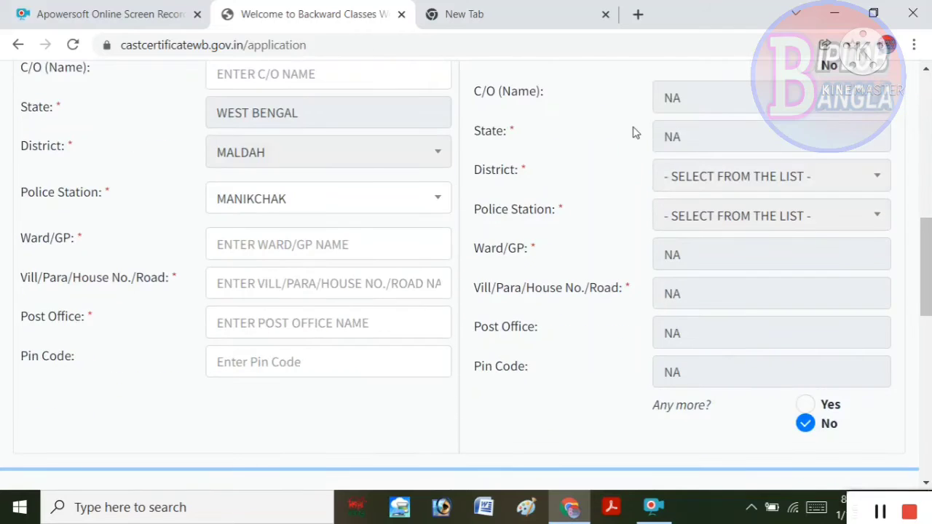
# Set the applicant's religion to HINDUISM and the gender to MALE.
pyautogui.scroll(-4, 645, 228)
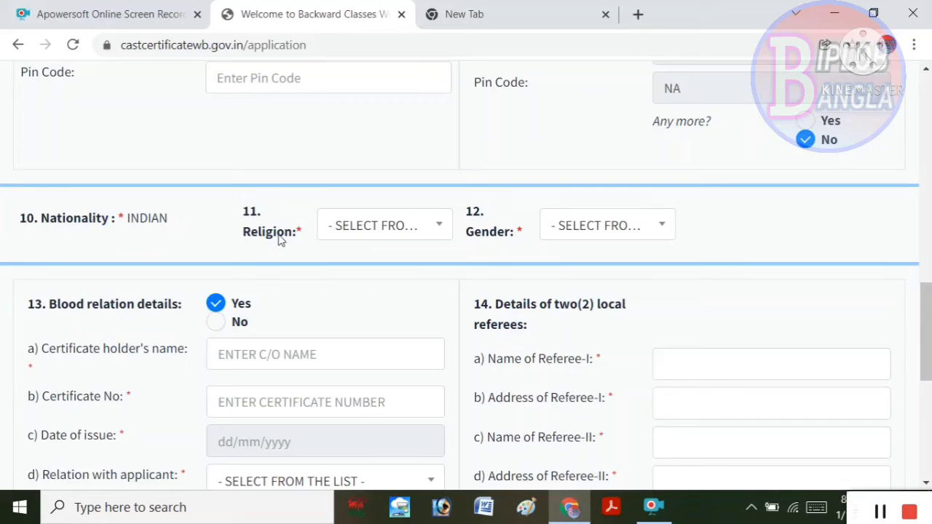
pyautogui.click(364, 235)
pyautogui.click(373, 351)
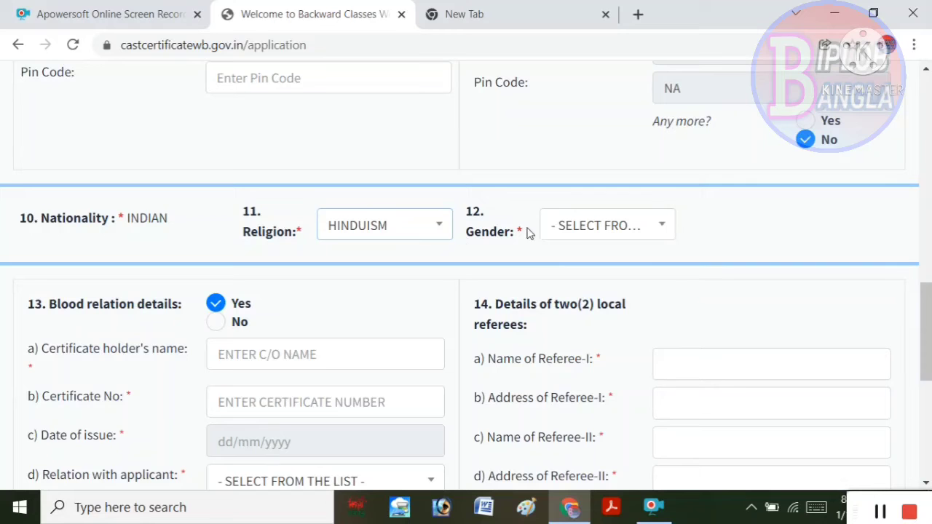
pyautogui.click(579, 231)
pyautogui.click(559, 344)
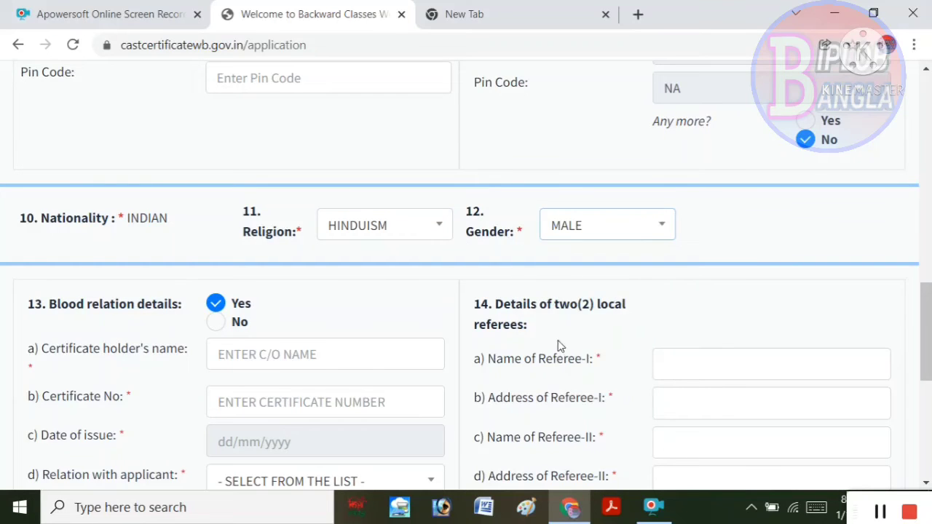
# Switch the blood relation details option to No and back to Yes.
pyautogui.scroll(-1, 527, 314)
pyautogui.scroll(-1, 527, 314)
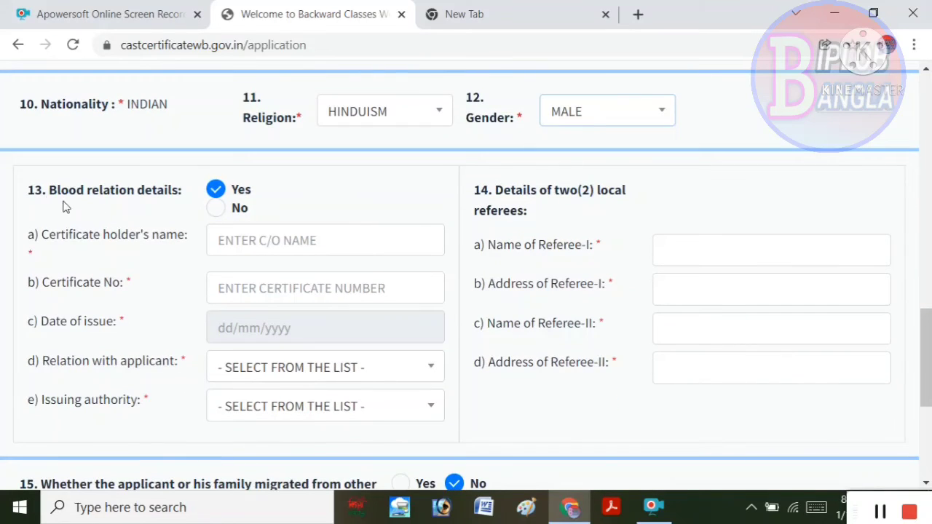
pyautogui.scroll(-1, 9, 190)
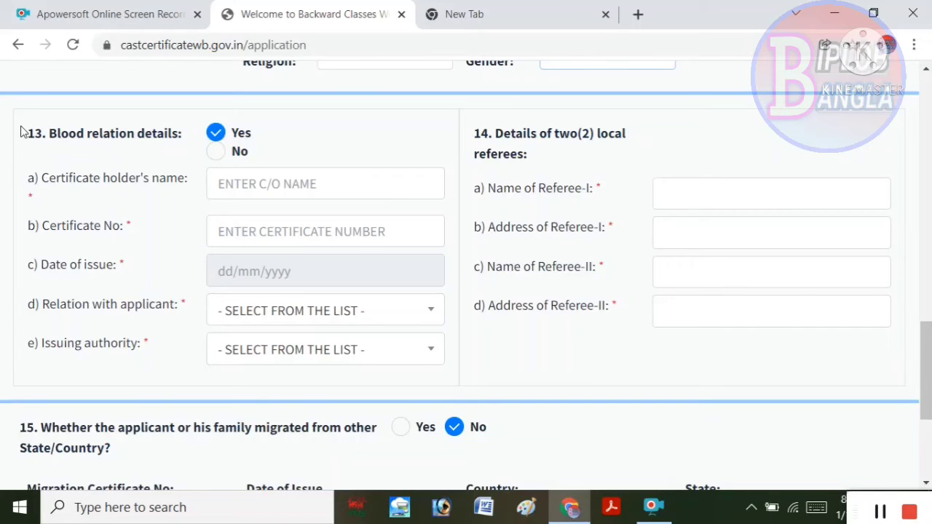
pyautogui.click(215, 134)
pyautogui.click(217, 152)
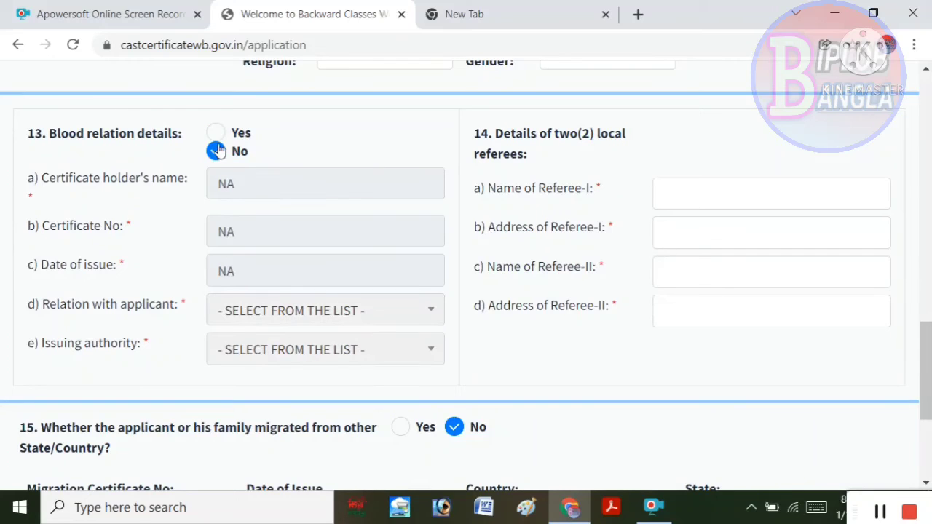
pyautogui.click(217, 133)
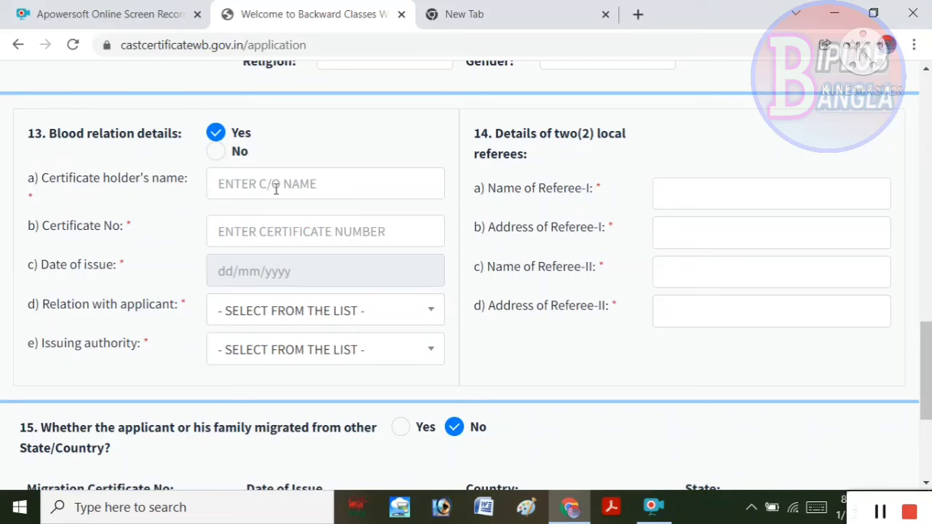
# Examine the blood relation's certificate holder name and certificate number fields and the available relation-with-applicant options.
pyautogui.click(239, 182)
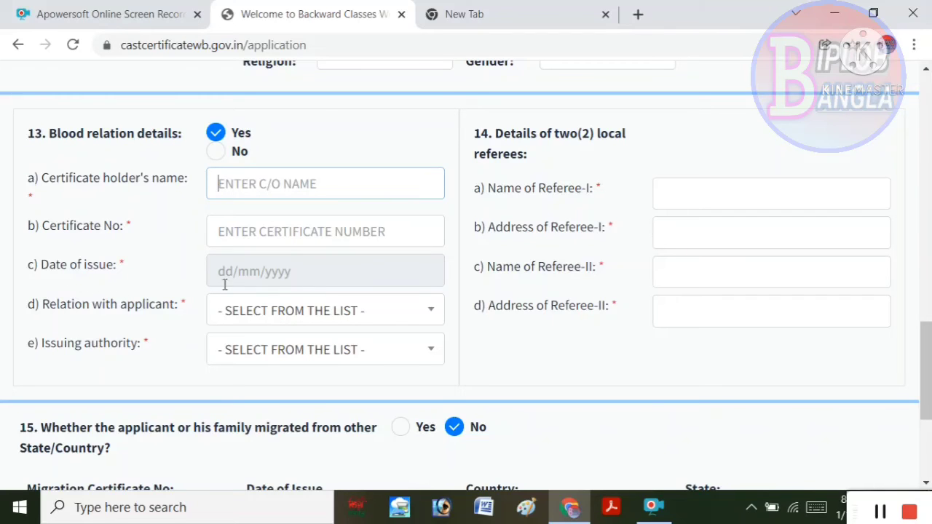
pyautogui.scroll(-1, 341, 271)
pyautogui.click(324, 218)
pyautogui.scroll(1, 324, 218)
pyautogui.click(328, 234)
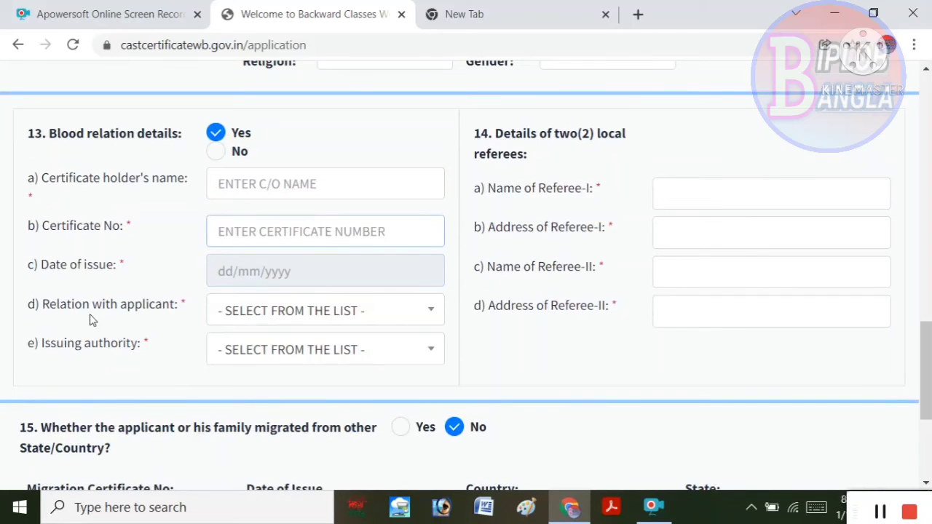
pyautogui.click(240, 316)
pyautogui.scroll(-1, 240, 396)
pyautogui.scroll(1, 255, 379)
pyautogui.scroll(-1, 266, 426)
pyautogui.scroll(-1, 259, 431)
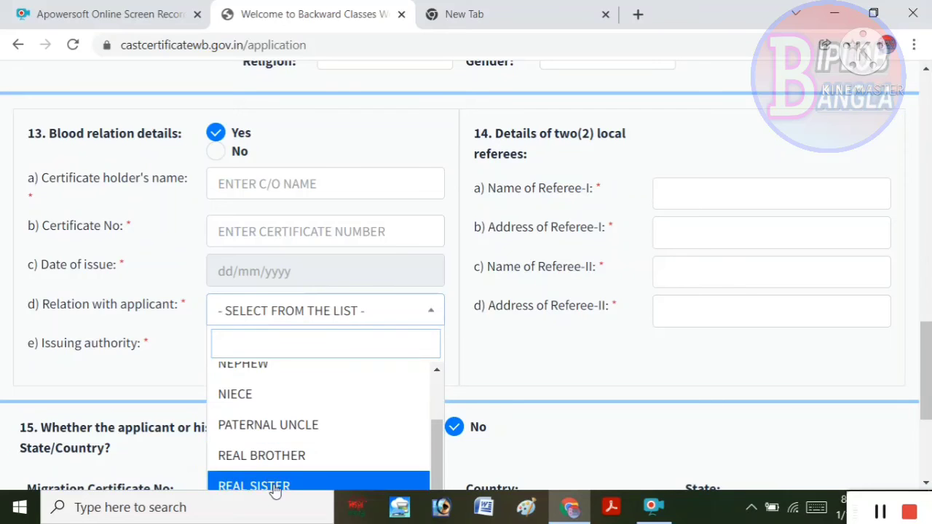
pyautogui.click(525, 368)
# Set the relation with applicant to OTHERS(--PLEASE SPECIFY--) and go to the field for specifying the relation.
pyautogui.scroll(-2, 510, 320)
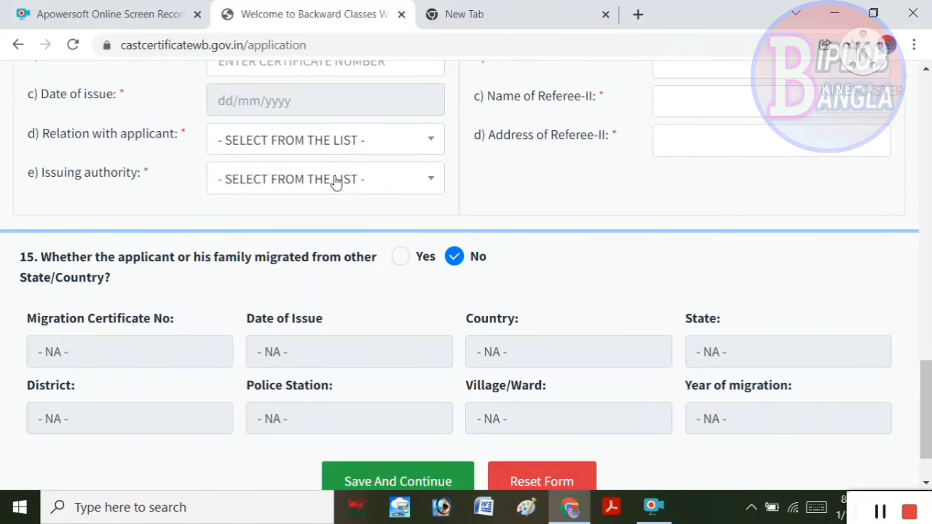
pyautogui.click(327, 149)
pyautogui.scroll(-2, 277, 361)
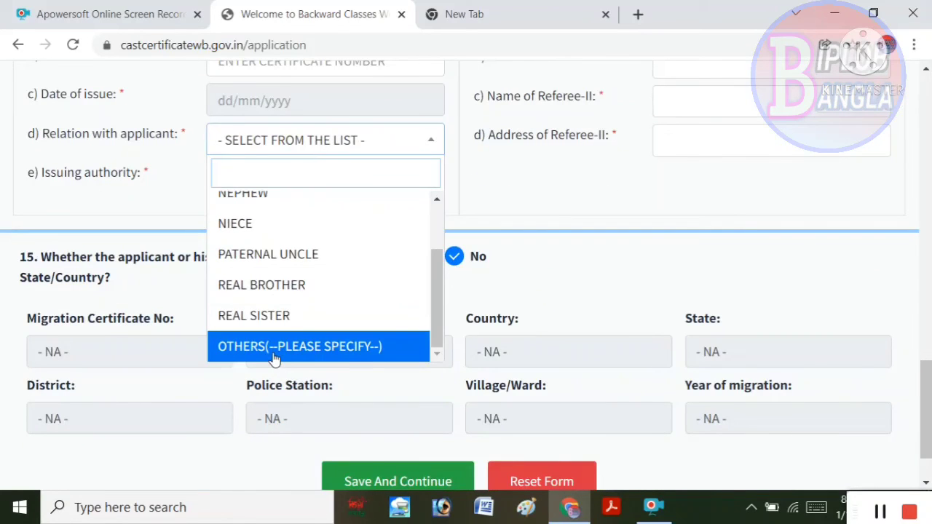
pyautogui.click(276, 348)
pyautogui.click(248, 175)
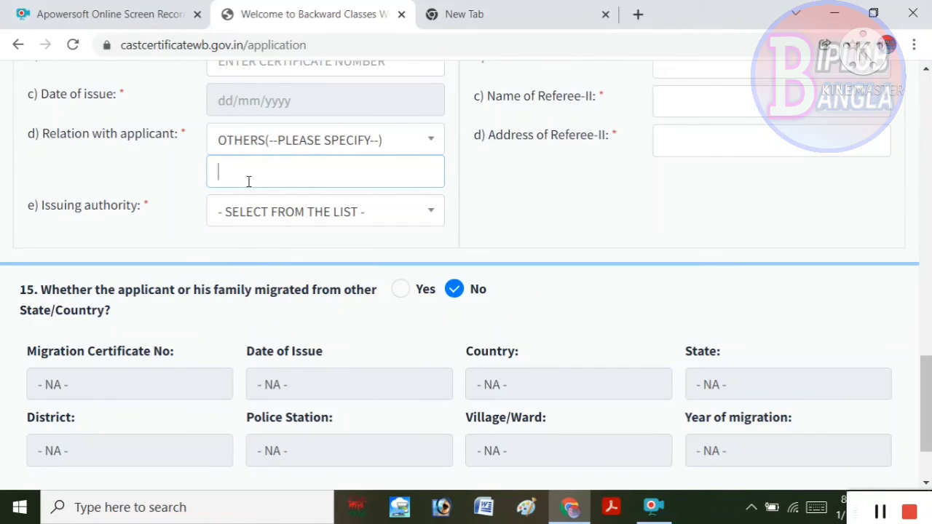
# Browse the available issuing authorities for the blood relation's certificate, leaving the field unselected.
pyautogui.click(318, 217)
pyautogui.scroll(-6, 271, 342)
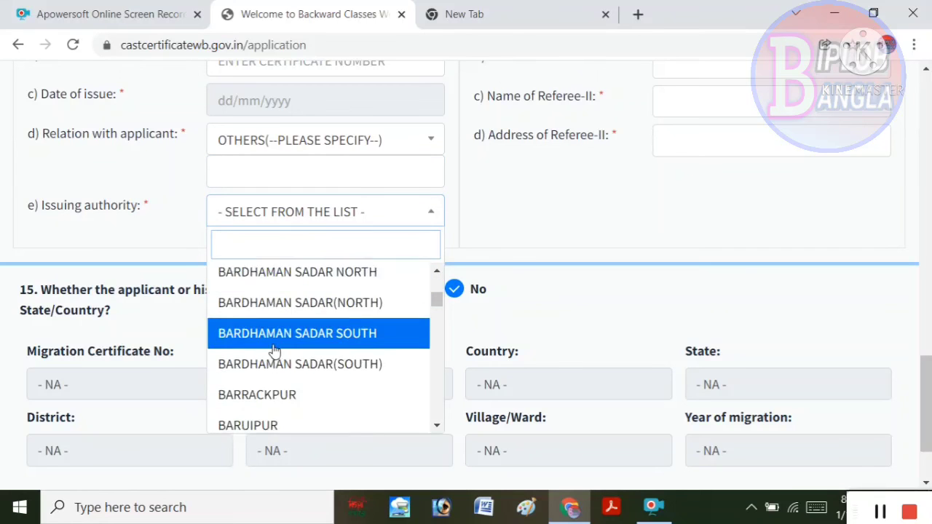
pyautogui.scroll(-8, 269, 353)
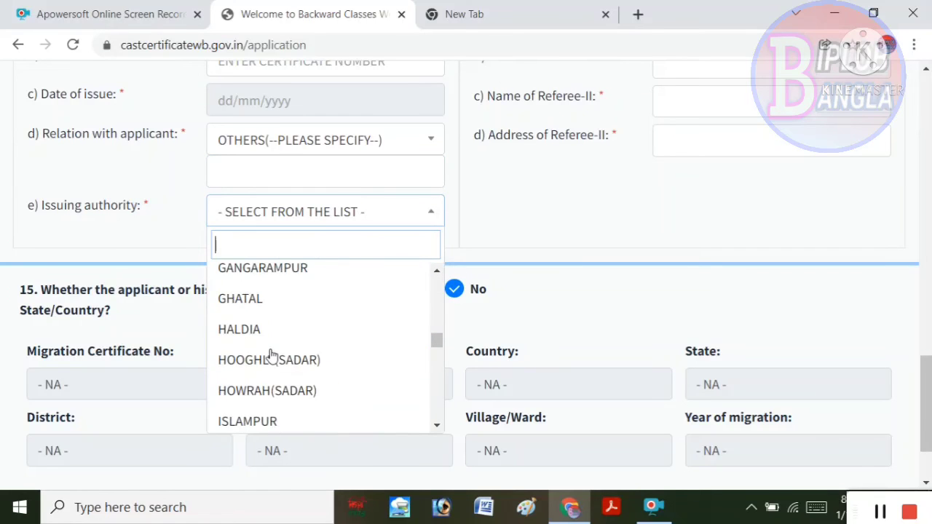
pyautogui.click(205, 270)
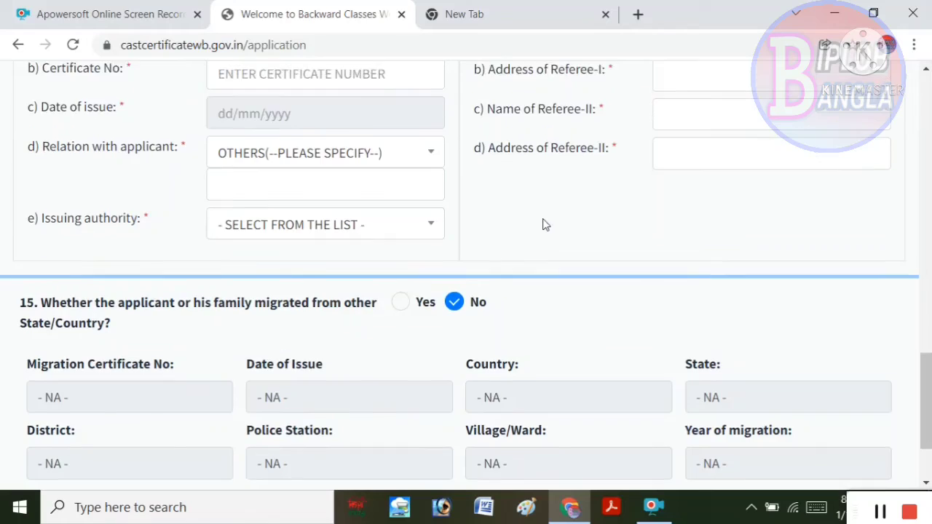
# Examine the name and address fields for both local referees without filling them in.
pyautogui.scroll(3, 561, 219)
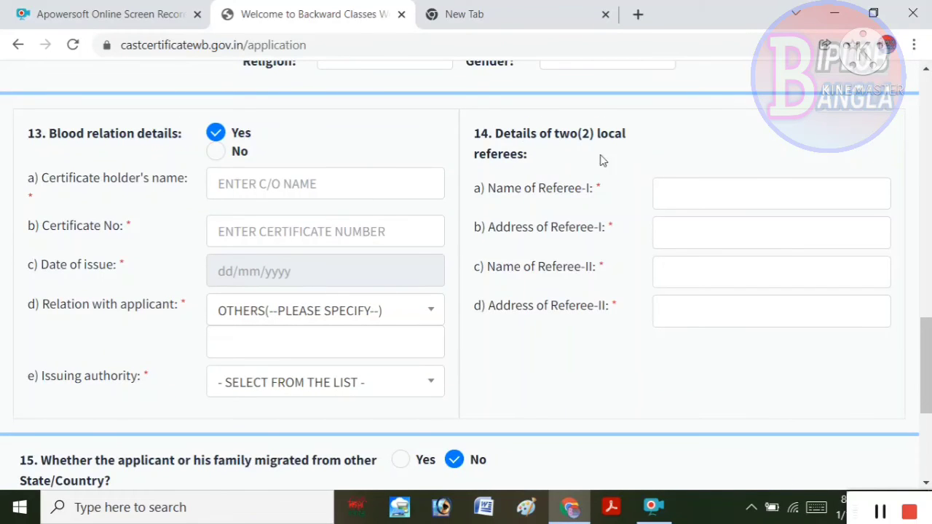
pyautogui.scroll(-2, 532, 212)
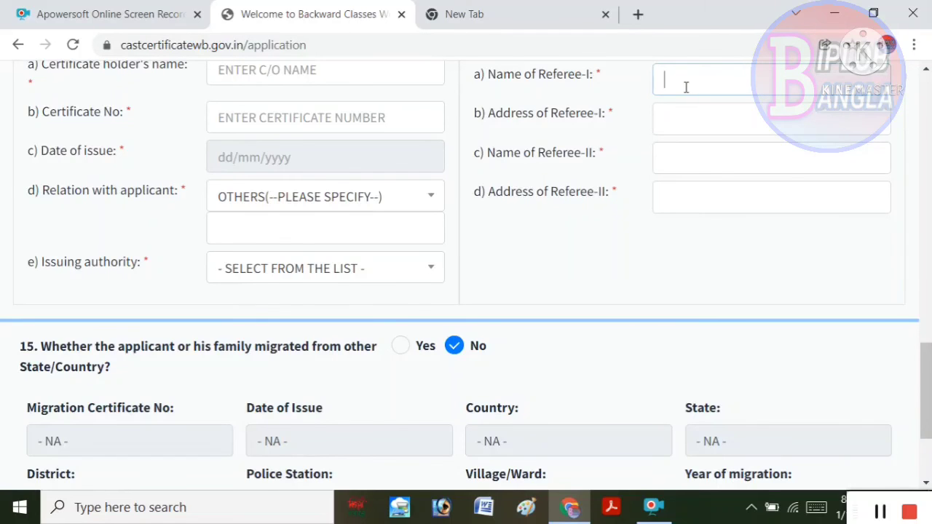
pyautogui.scroll(1, 684, 88)
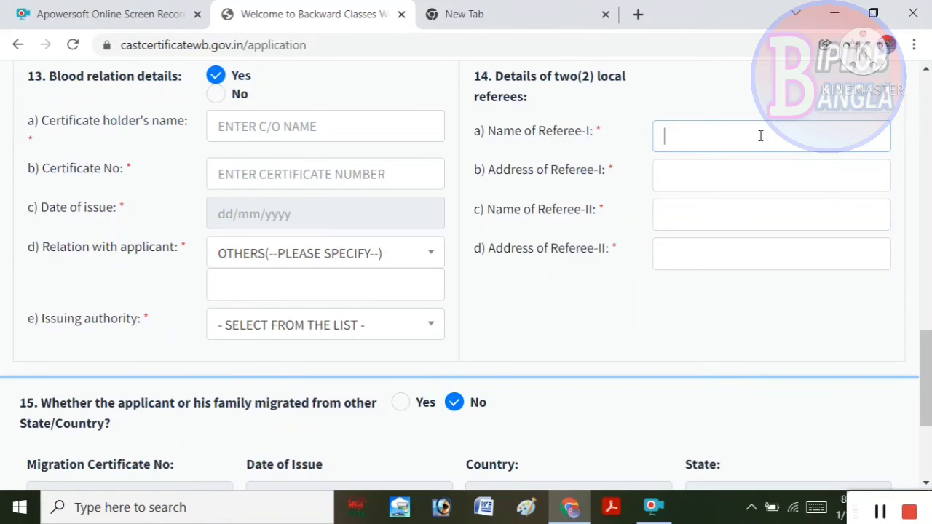
pyautogui.click(728, 175)
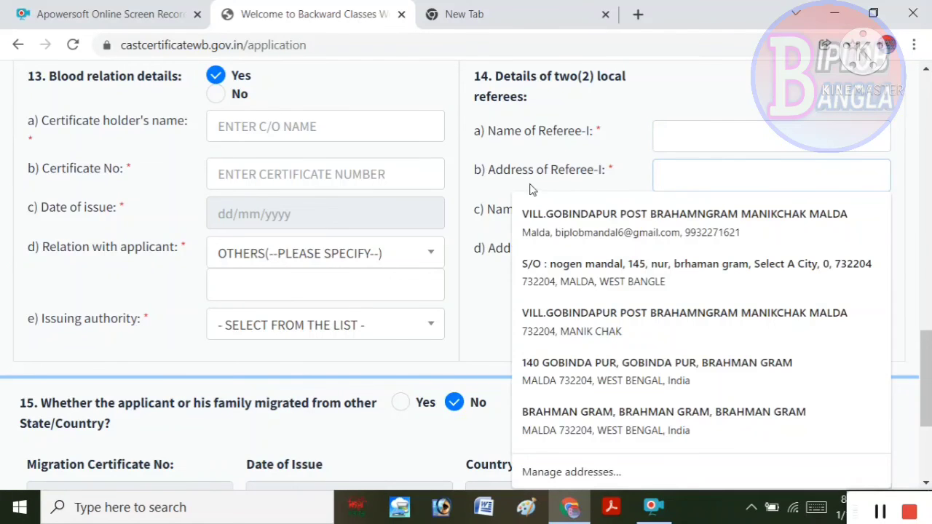
pyautogui.click(495, 233)
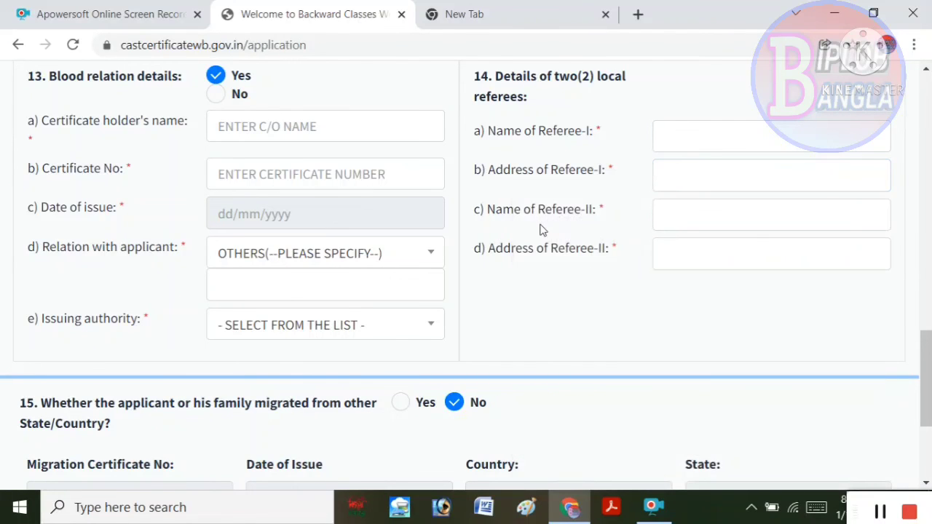
pyautogui.click(683, 217)
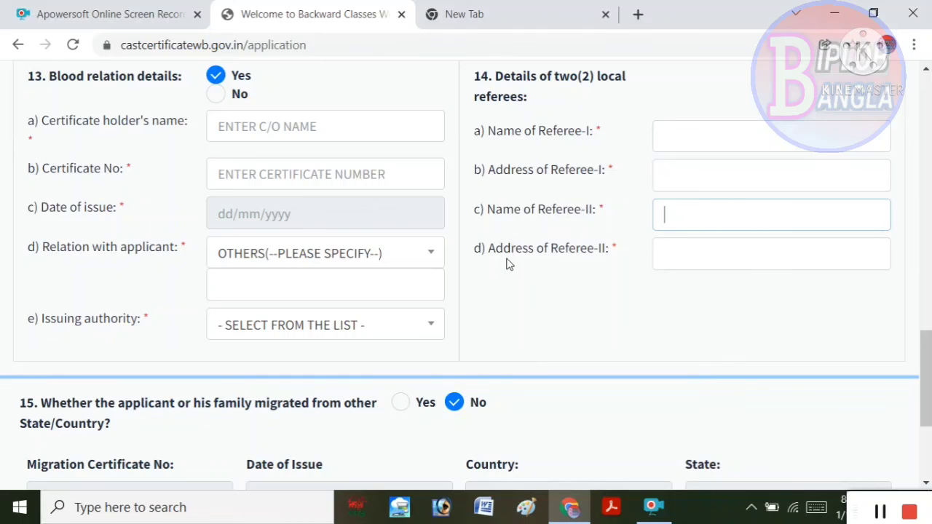
pyautogui.click(706, 254)
# Review the migration section and the save and reset options, then look back over the blood relation and religion sections.
pyautogui.scroll(-1, 629, 248)
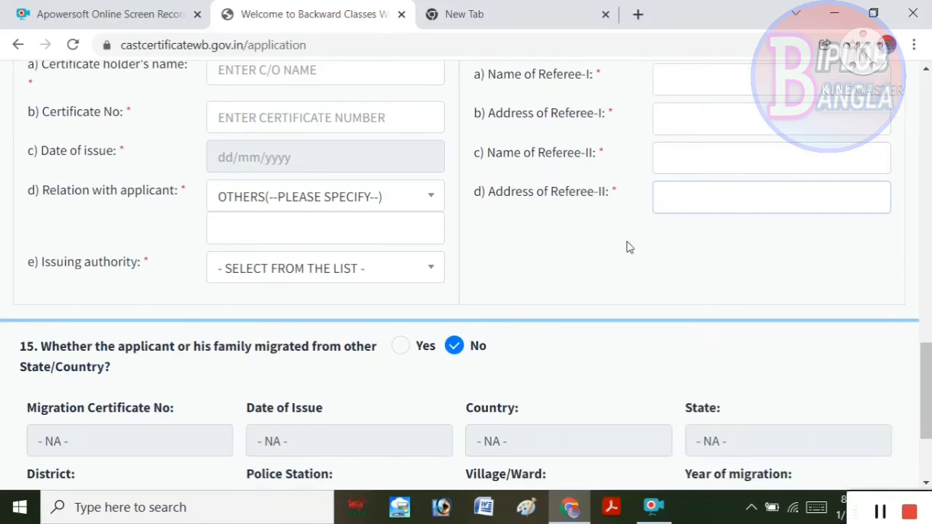
pyautogui.scroll(-2, 510, 244)
pyautogui.scroll(-1, 401, 233)
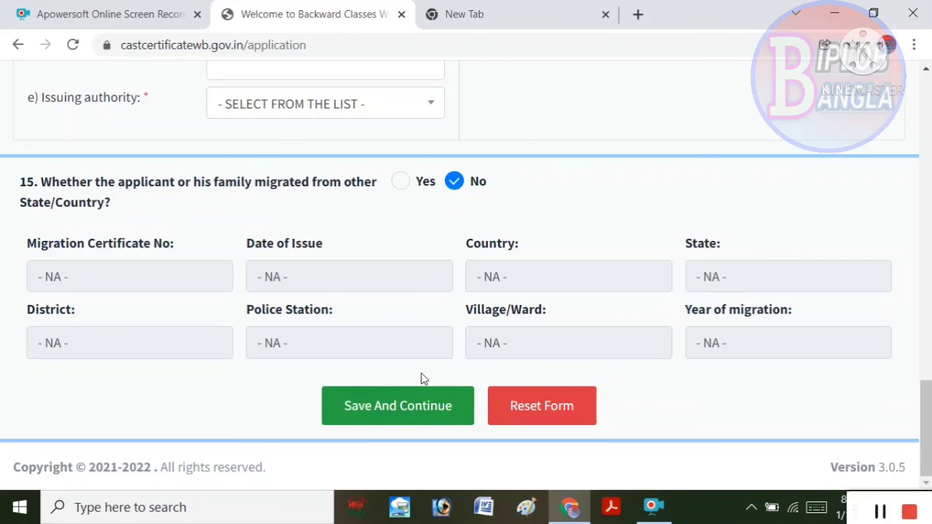
pyautogui.scroll(1, 420, 379)
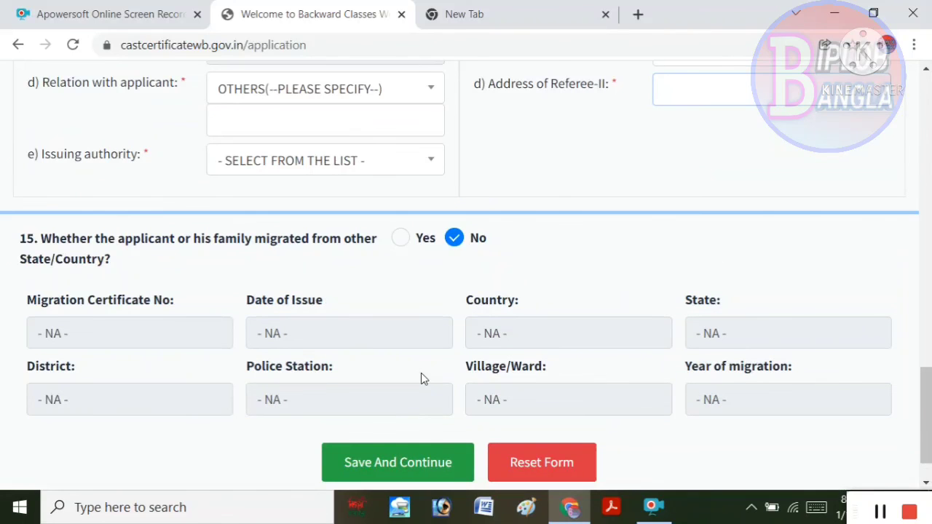
pyautogui.scroll(3, 421, 378)
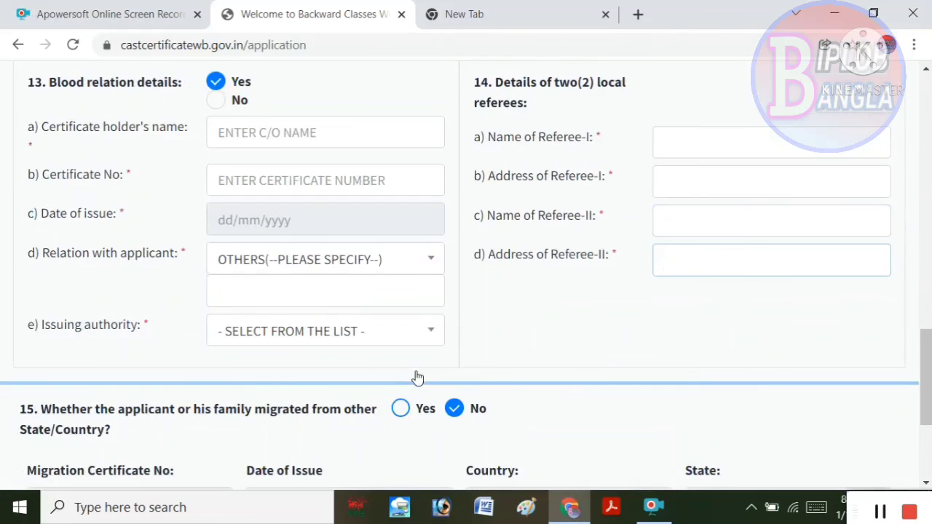
pyautogui.scroll(3, 419, 373)
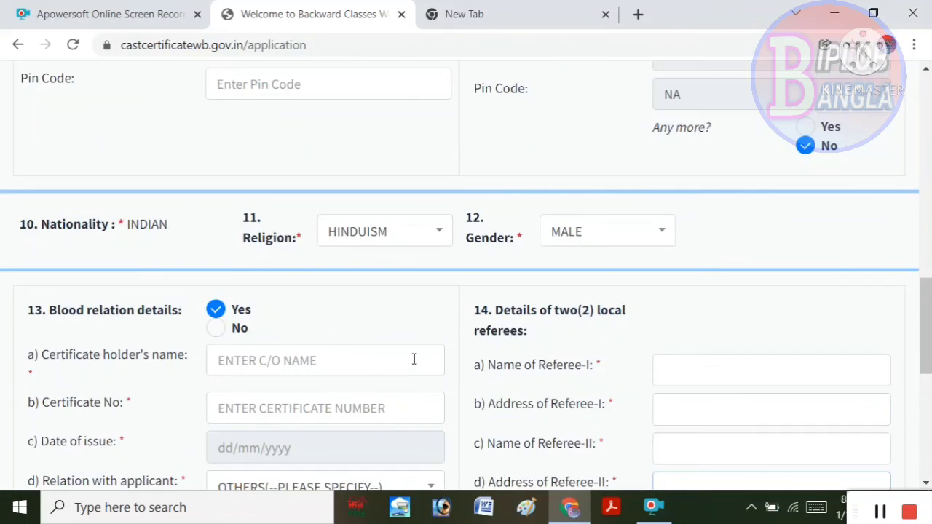